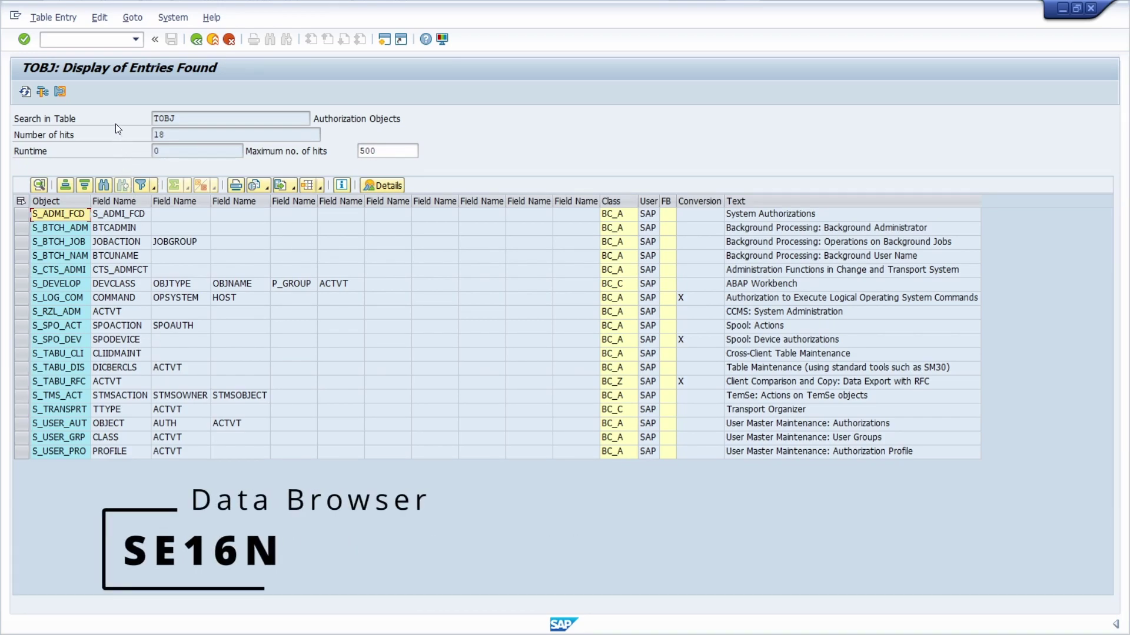
Step: Select the TOBJ table name, then the whole Object column of the results
{"action": "double_click", "coordinate": [207, 118]}
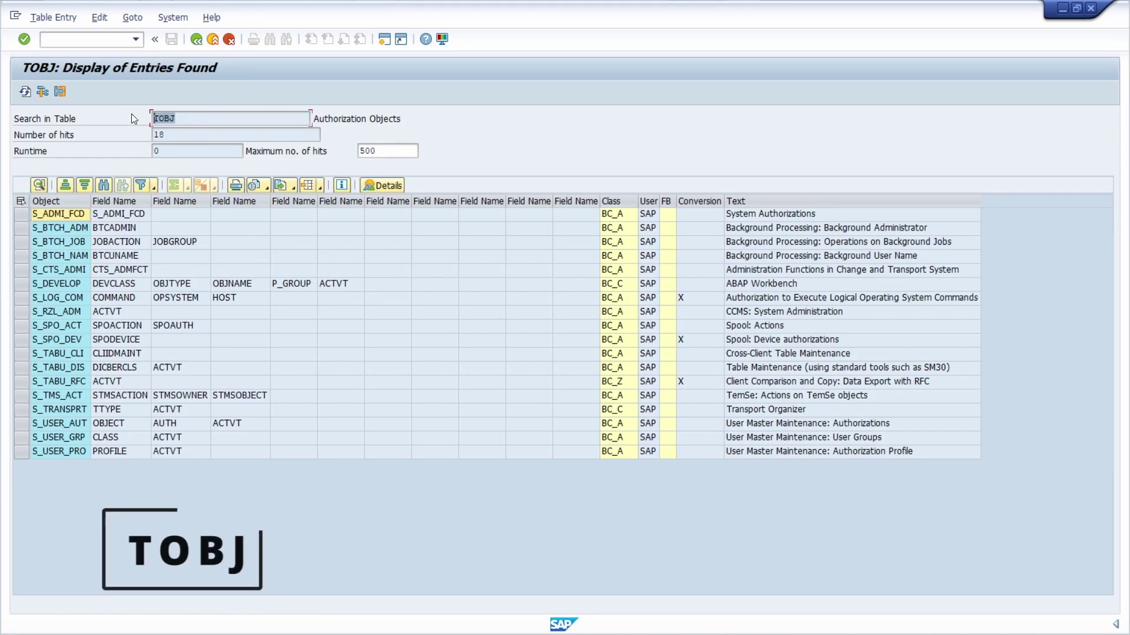
{"action": "left_click", "coordinate": [209, 118]}
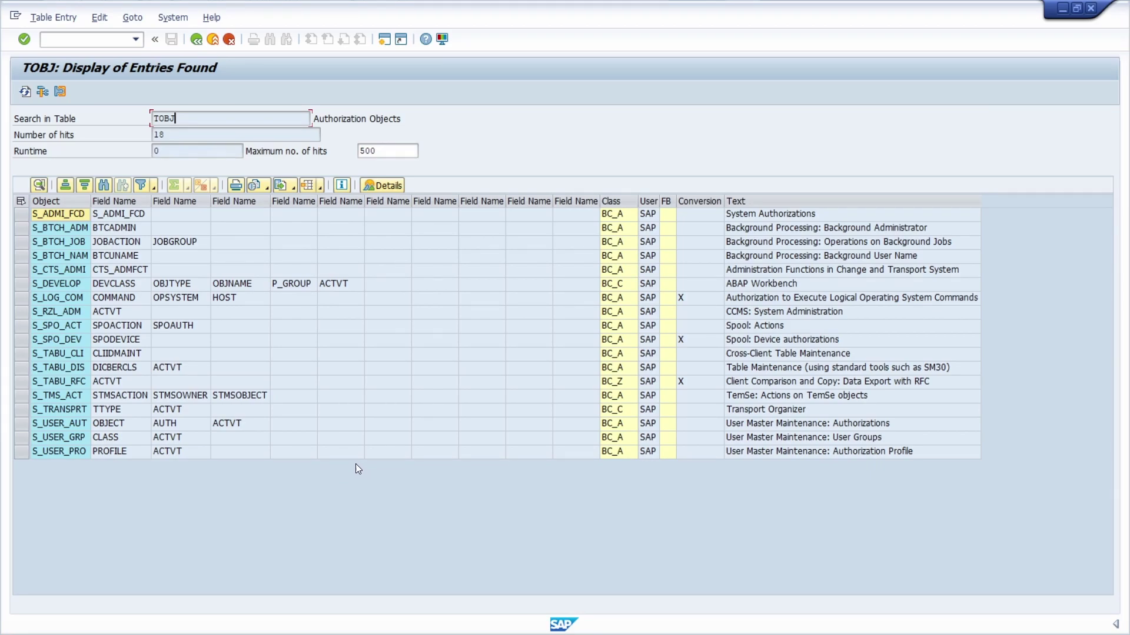
{"action": "left_click", "coordinate": [58, 202]}
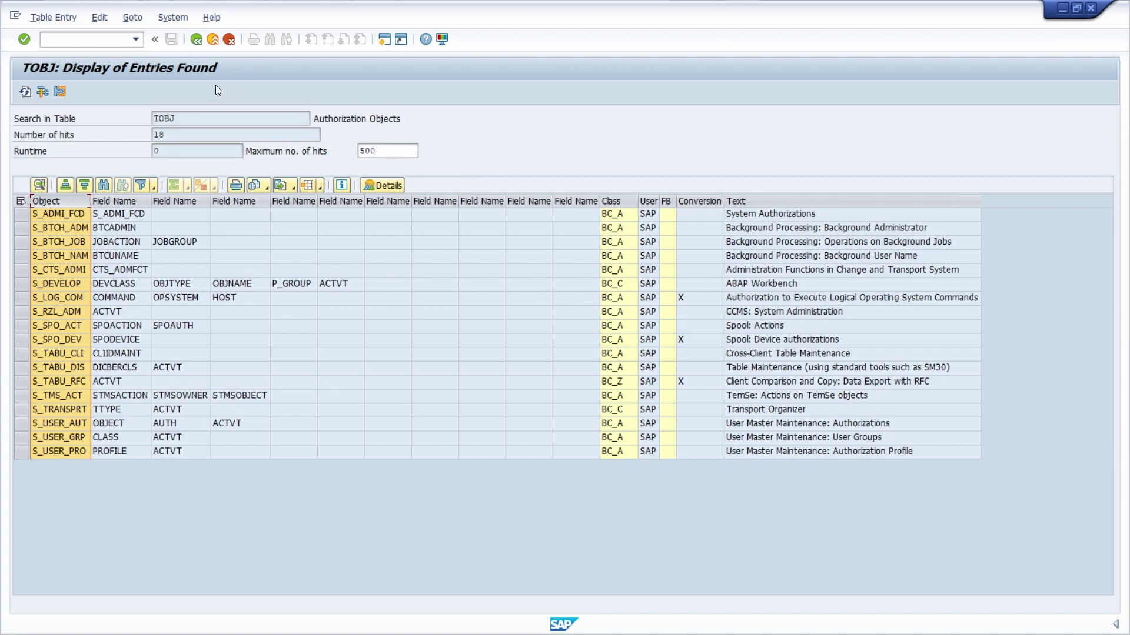
Step: Enter /nsuim and run the User report 'With Critical Authorizations'
{"action": "type", "text": "/nsui"}
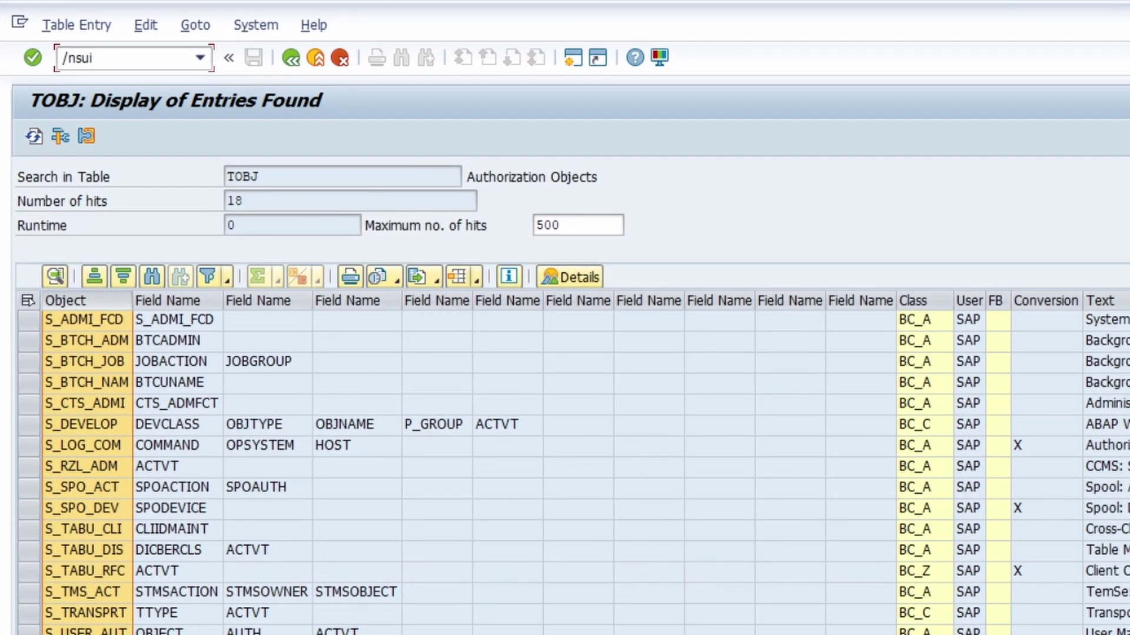
{"action": "type", "text": "m"}
{"action": "key", "text": "Return"}
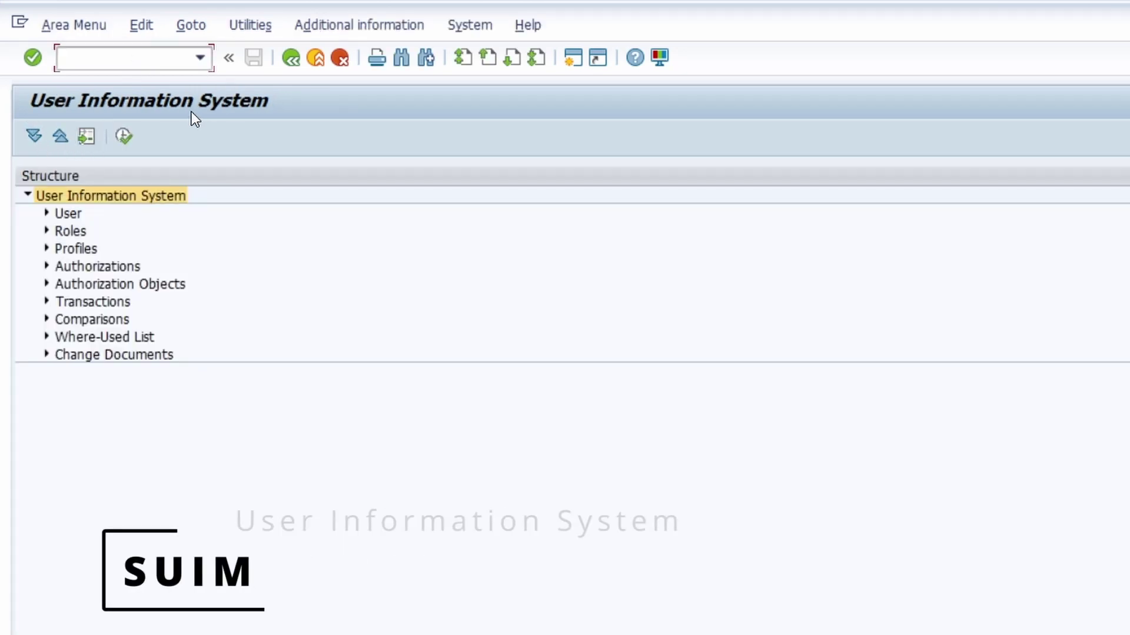
{"action": "left_click", "coordinate": [47, 215]}
{"action": "left_click", "coordinate": [130, 326]}
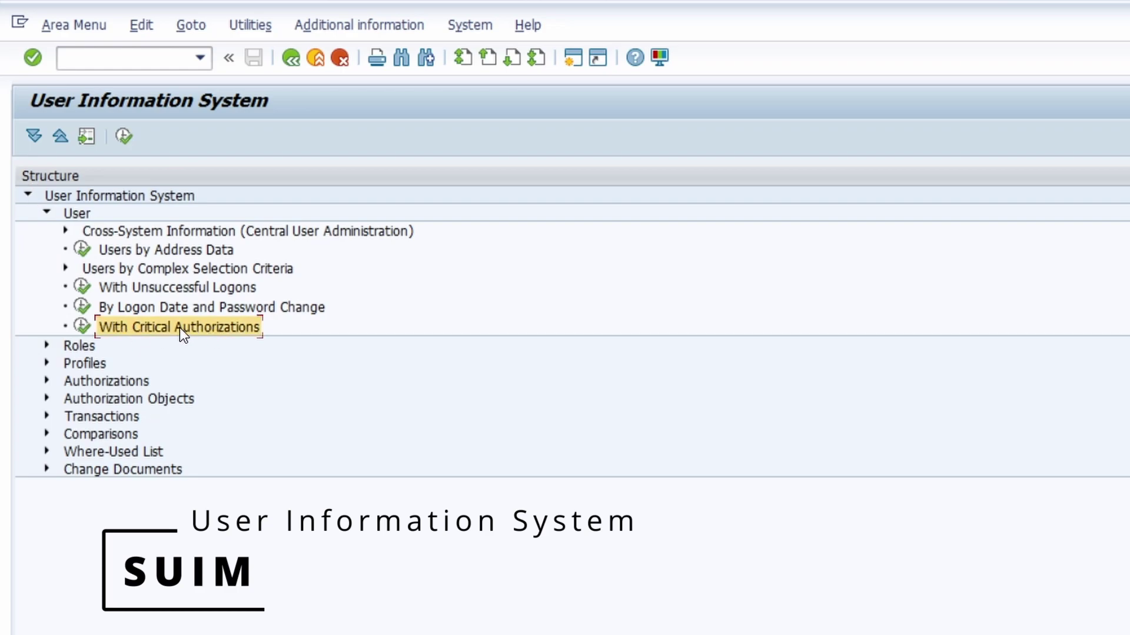
{"action": "left_click", "coordinate": [77, 327]}
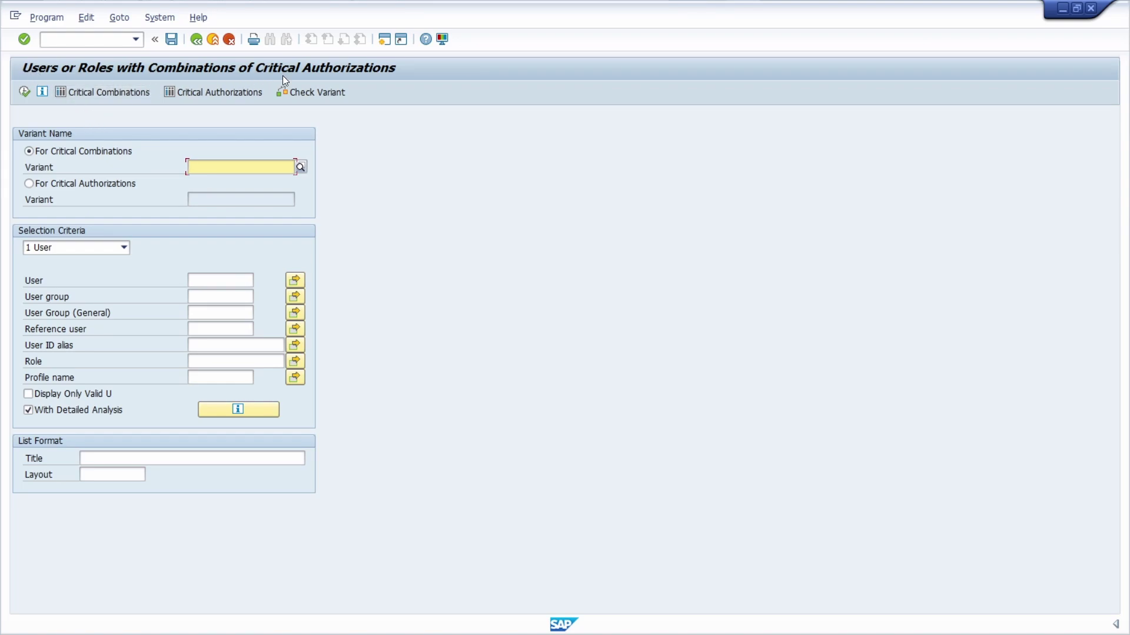
{"action": "left_click", "coordinate": [105, 42]}
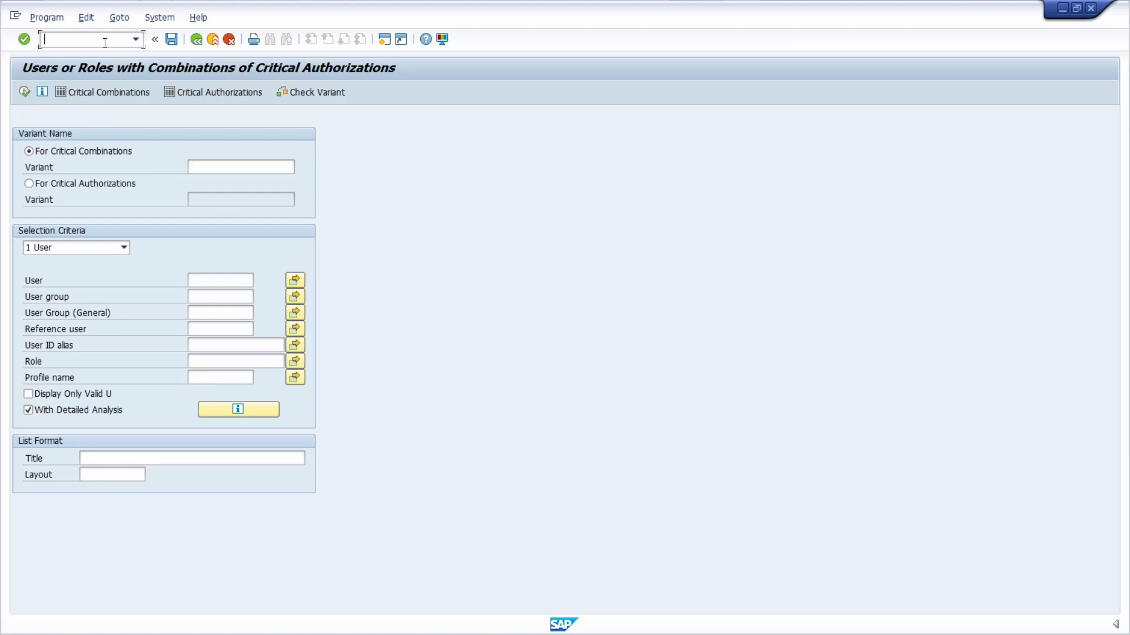
{"action": "type", "text": "/osa38"}
{"action": "key", "text": "Return"}
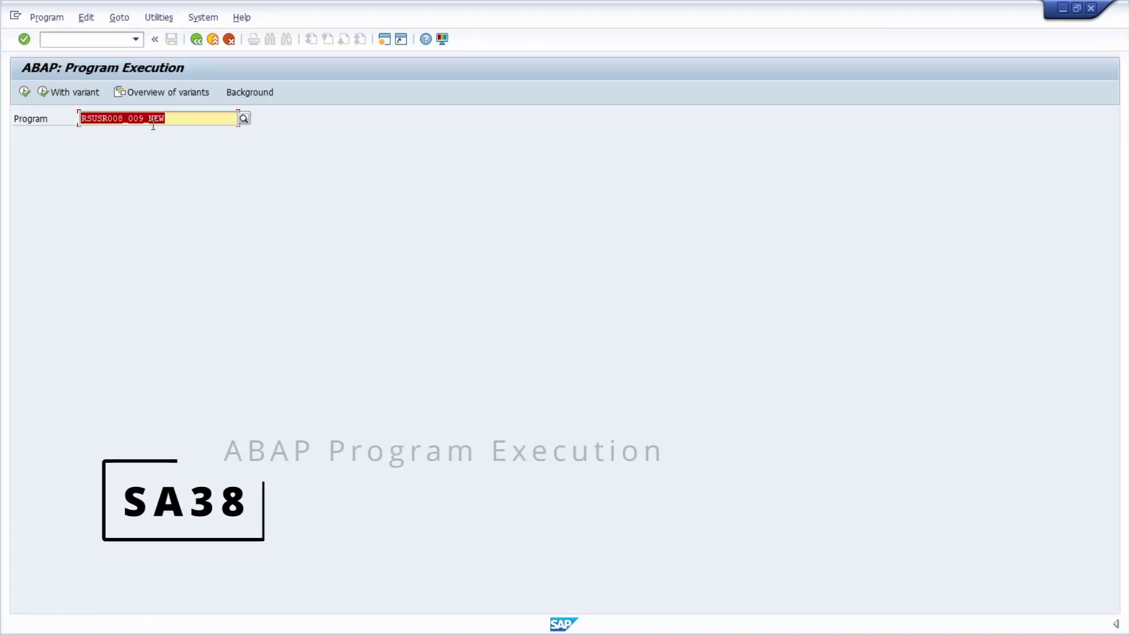
{"action": "left_click", "coordinate": [199, 120]}
{"action": "key", "text": "ctrl+a"}
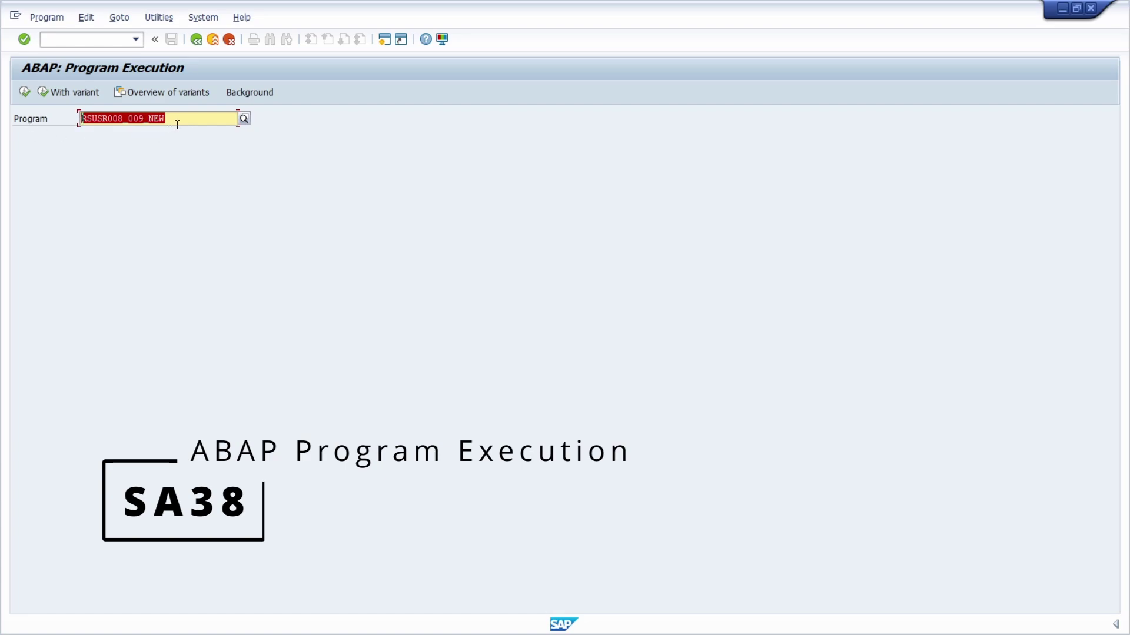
{"action": "left_click", "coordinate": [178, 120]}
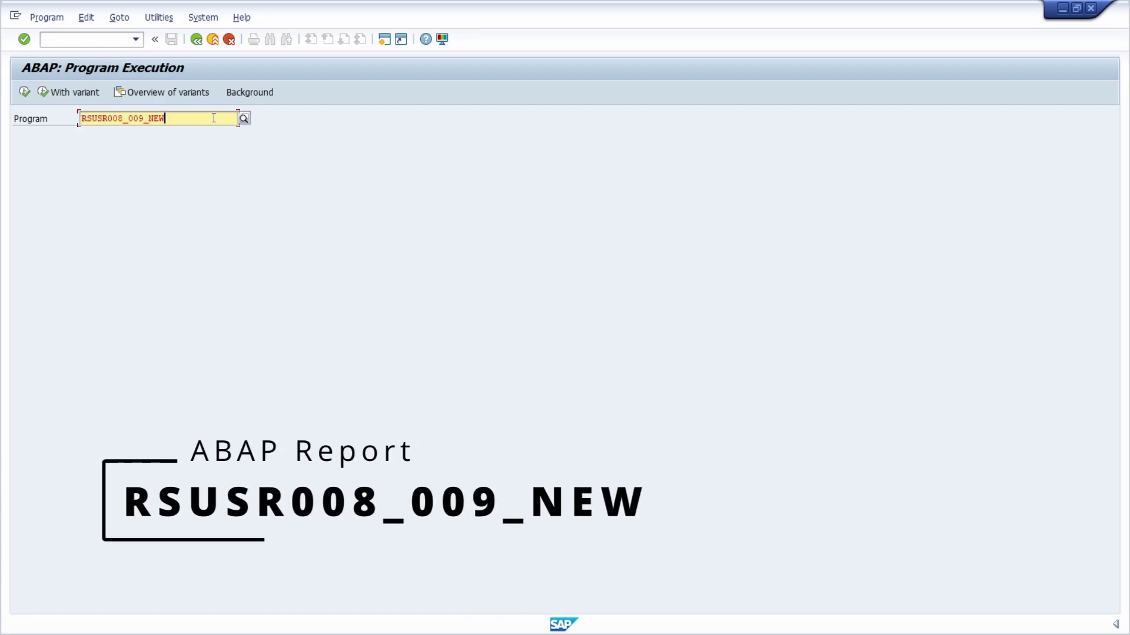
{"action": "key", "text": "F8"}
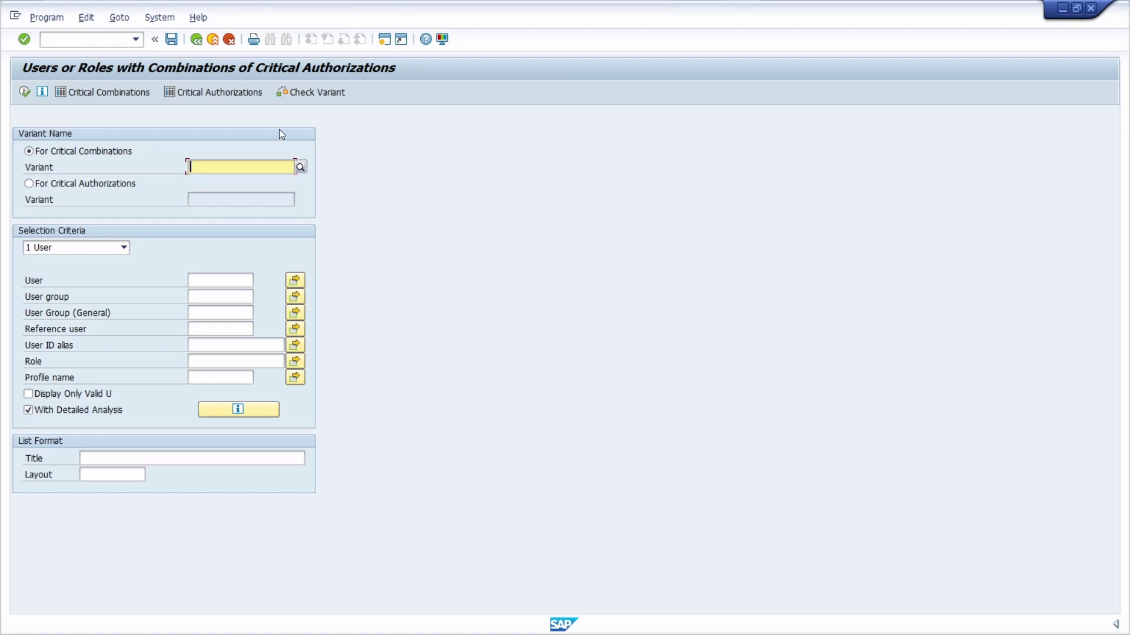
Step: Open critical-authorization variant maintenance and select variant SAP_RSUSR009's critical authorizations
{"action": "left_click", "coordinate": [207, 91]}
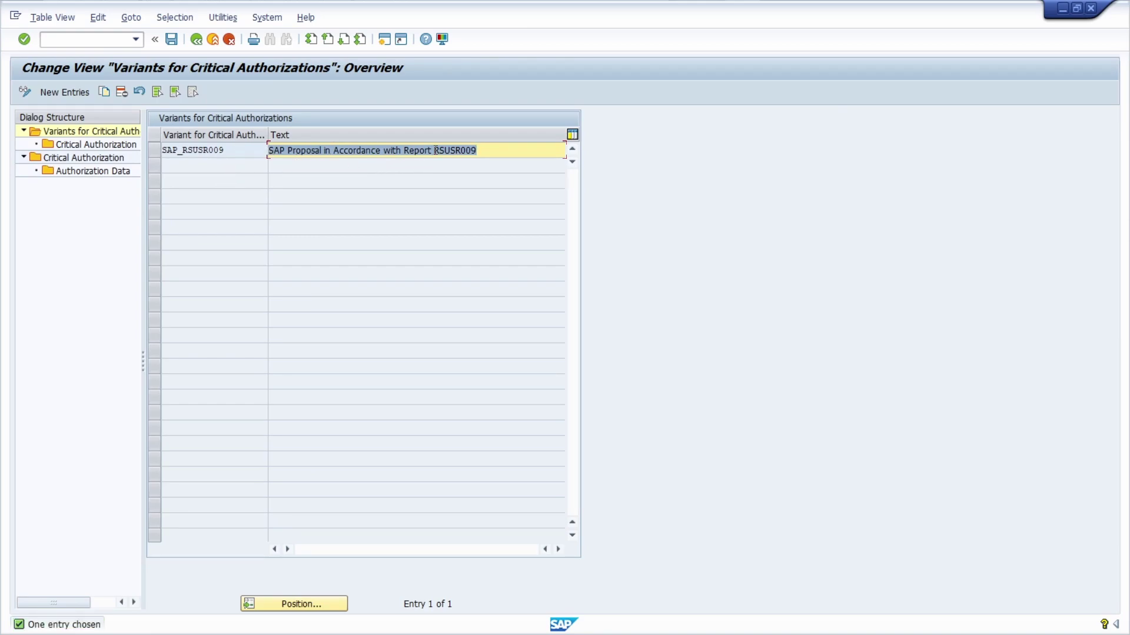
{"action": "left_click_drag", "start_coordinate": [436, 150], "coordinate": [517, 150]}
{"action": "left_click", "coordinate": [154, 150]}
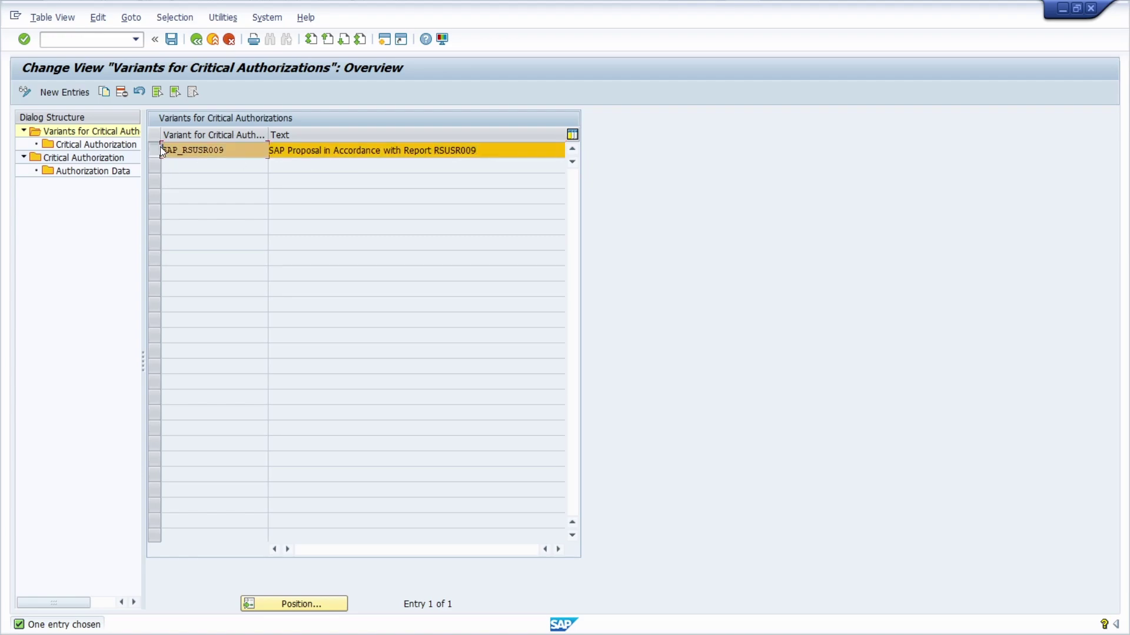
{"action": "double_click", "coordinate": [84, 145]}
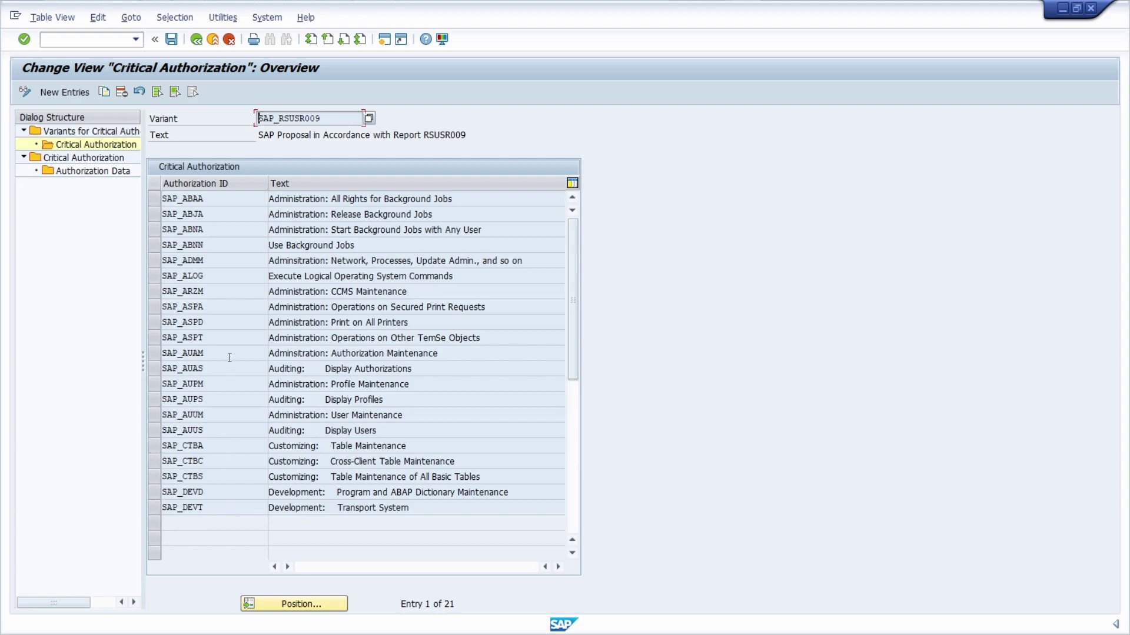
Step: Show the colour-rated critical authorizations, keeping SAP_ABAA at 6 Red, and select SAP_DEVD
{"action": "double_click", "coordinate": [89, 158]}
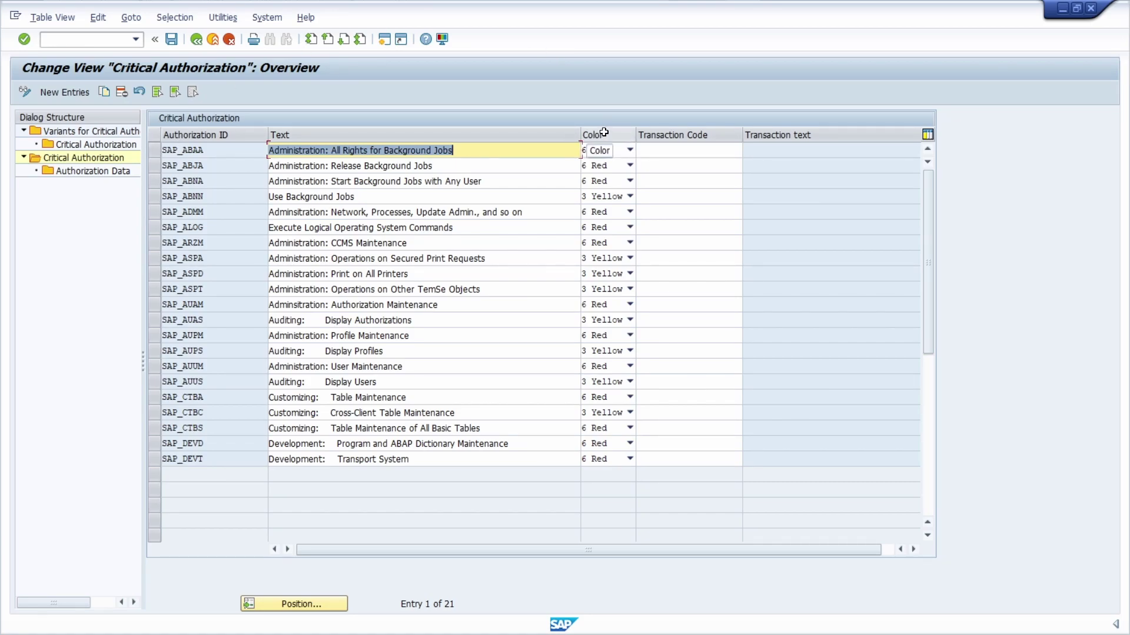
{"action": "left_click", "coordinate": [618, 152]}
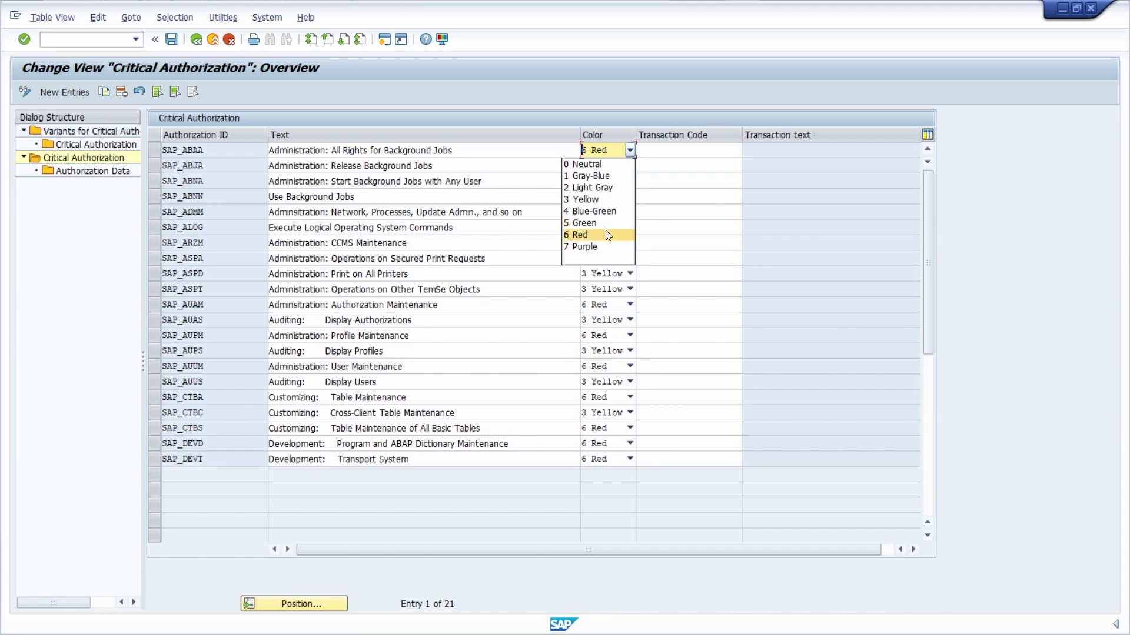
{"action": "left_click", "coordinate": [540, 118]}
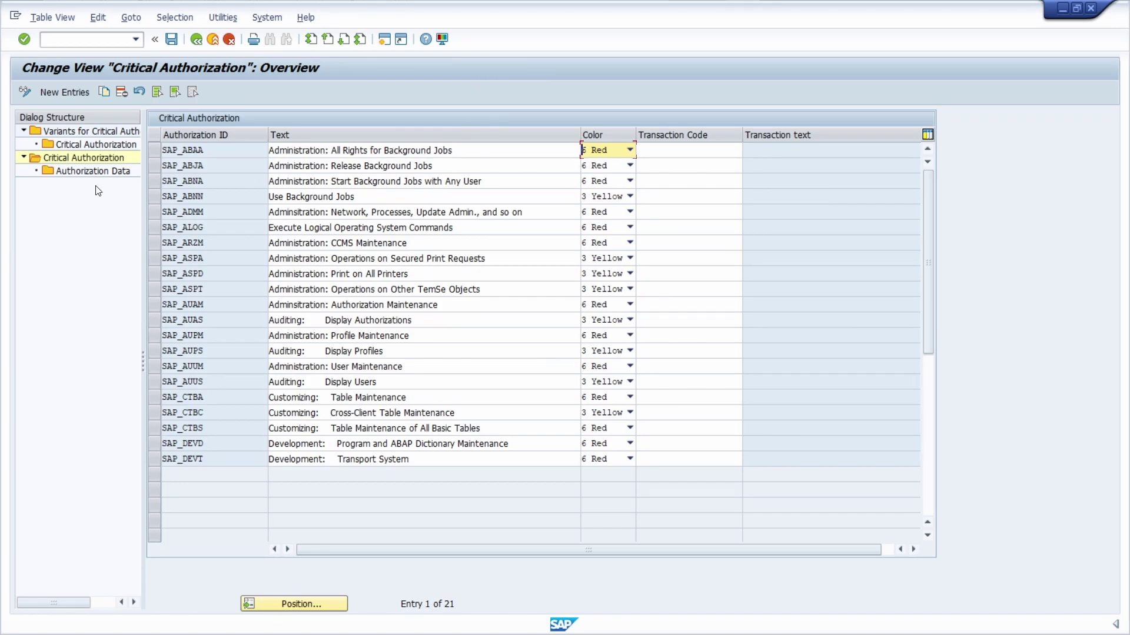
{"action": "left_click", "coordinate": [154, 445]}
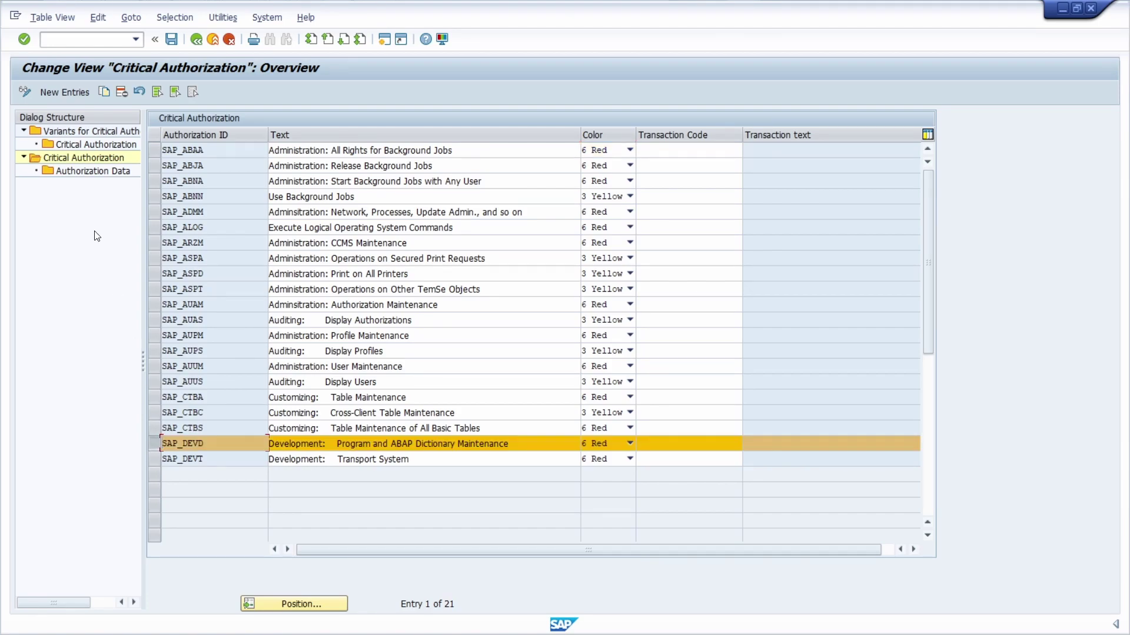
Step: Inspect SAP_DEVD's authorization data (S_DEVELOP, ACTVT, 01), then go back to Variants for Critical Authorizations
{"action": "double_click", "coordinate": [94, 171]}
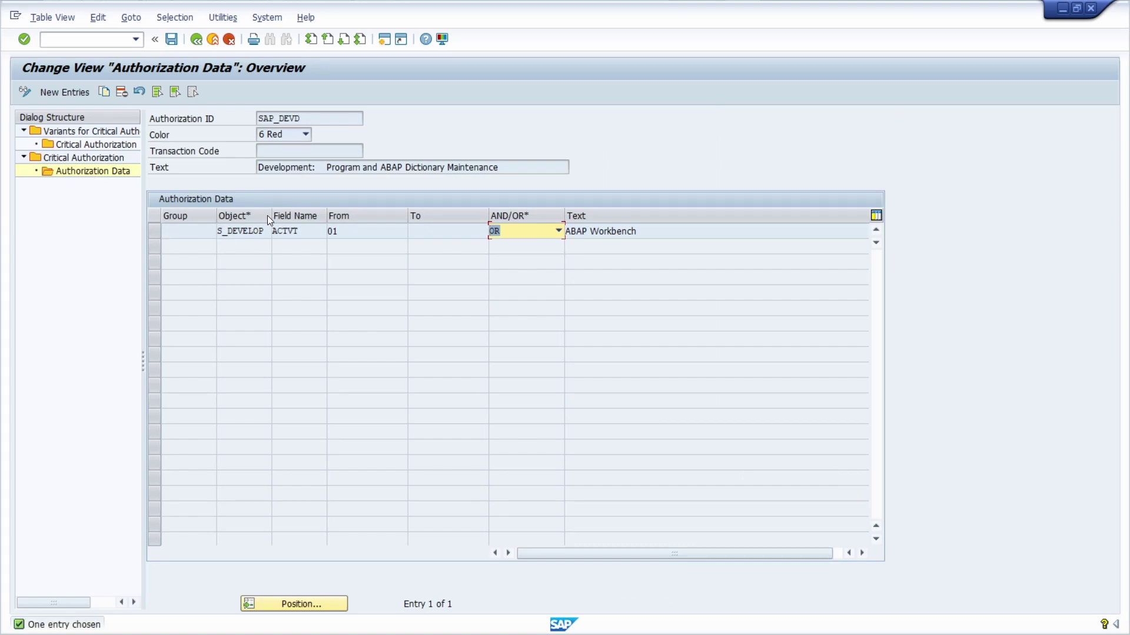
{"action": "left_click_drag", "start_coordinate": [269, 216], "coordinate": [364, 217]}
{"action": "left_click", "coordinate": [292, 231]}
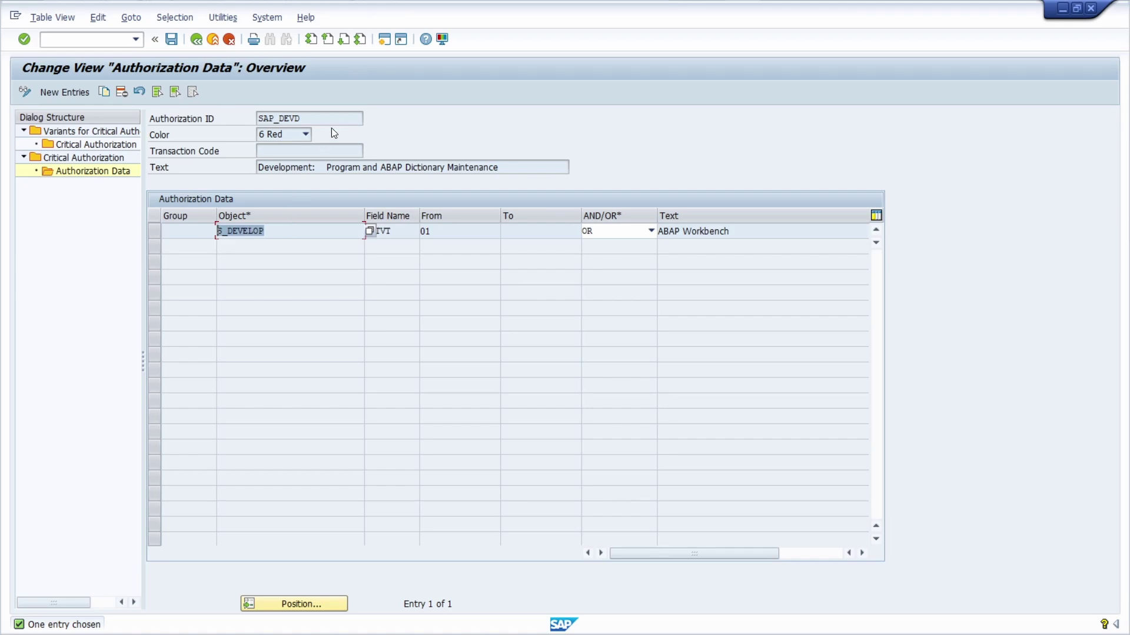
{"action": "double_click", "coordinate": [271, 234]}
{"action": "key", "text": "Tab"}
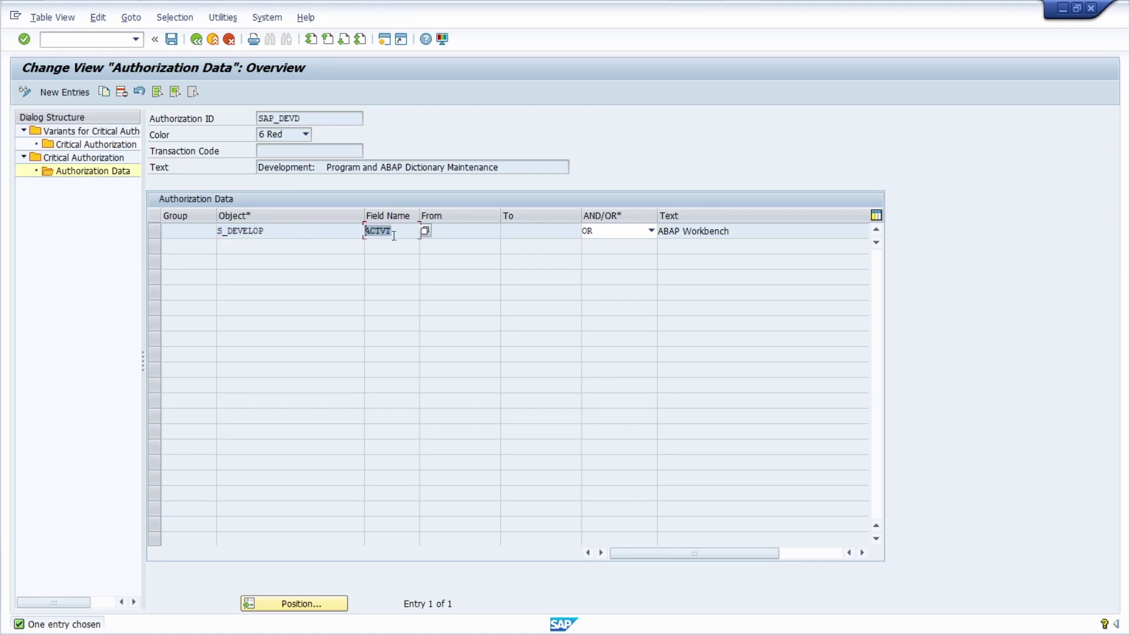
{"action": "key", "text": "Tab"}
{"action": "double_click", "coordinate": [62, 128]}
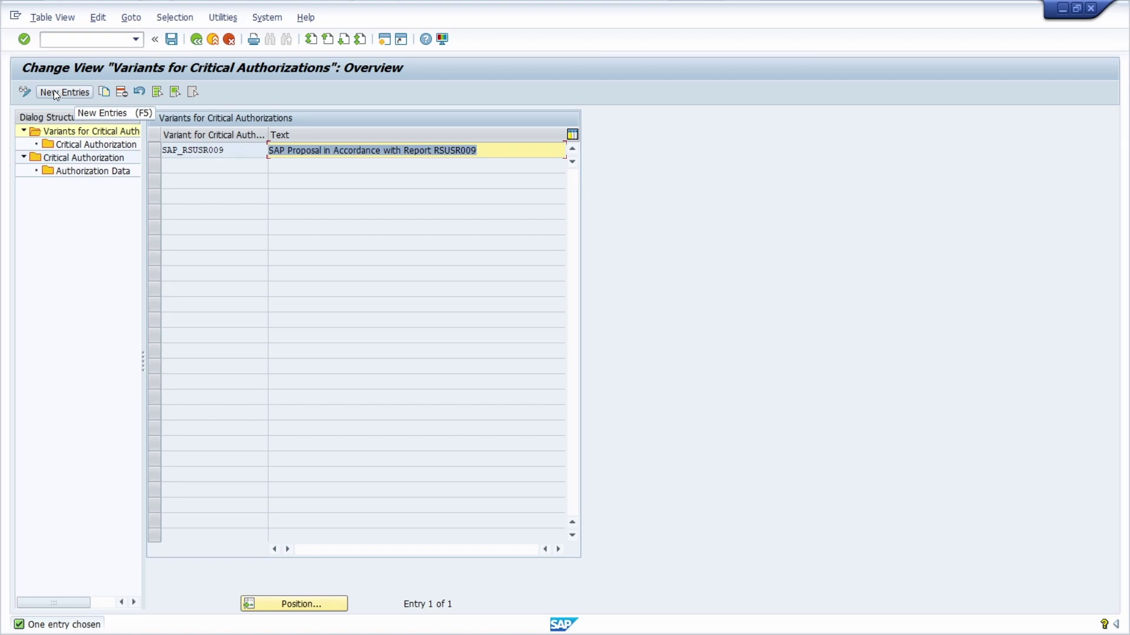
Step: Choose For Critical Authorizations with variant SAP_RSUSR009 and enter the user name to check
{"action": "left_click", "coordinate": [193, 43]}
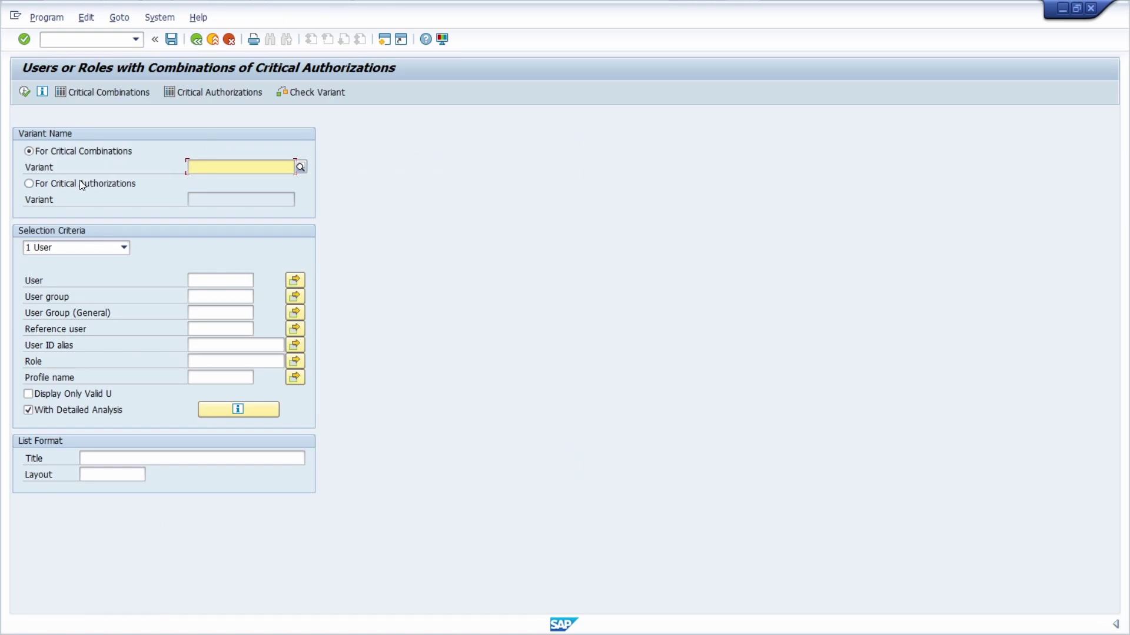
{"action": "left_click", "coordinate": [28, 184]}
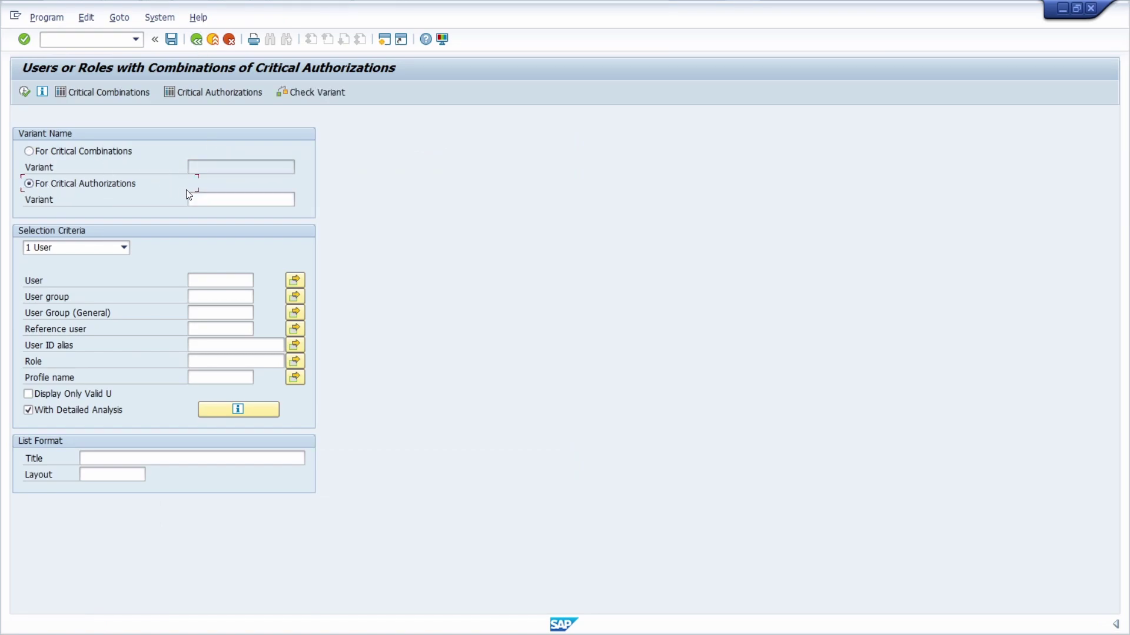
{"action": "left_click", "coordinate": [220, 201]}
{"action": "left_click", "coordinate": [226, 212]}
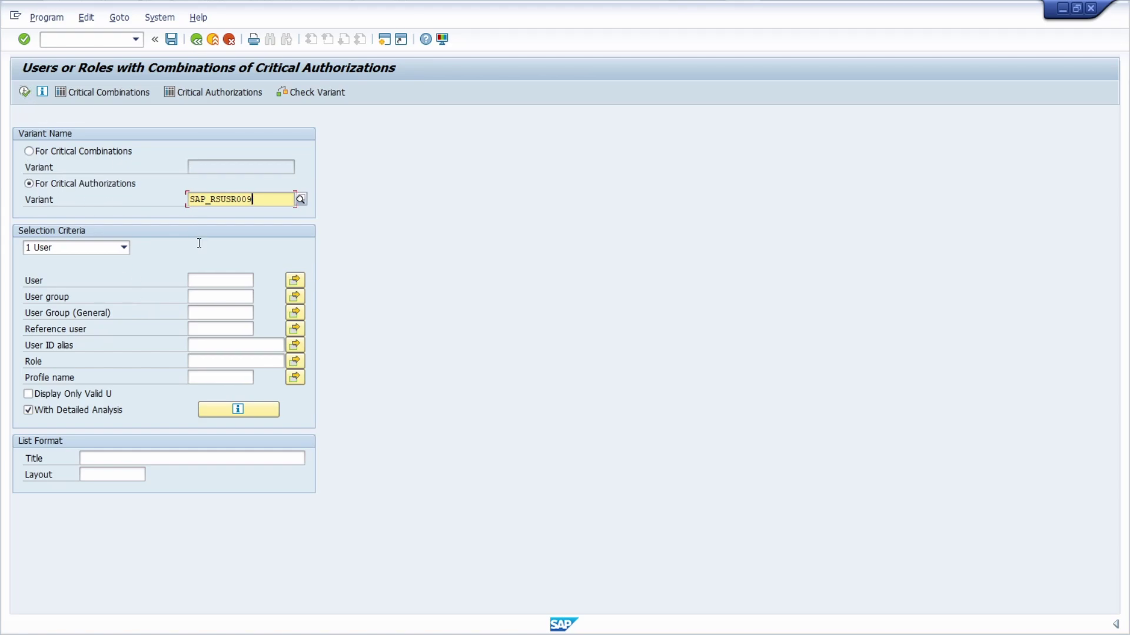
{"action": "left_click", "coordinate": [206, 280]}
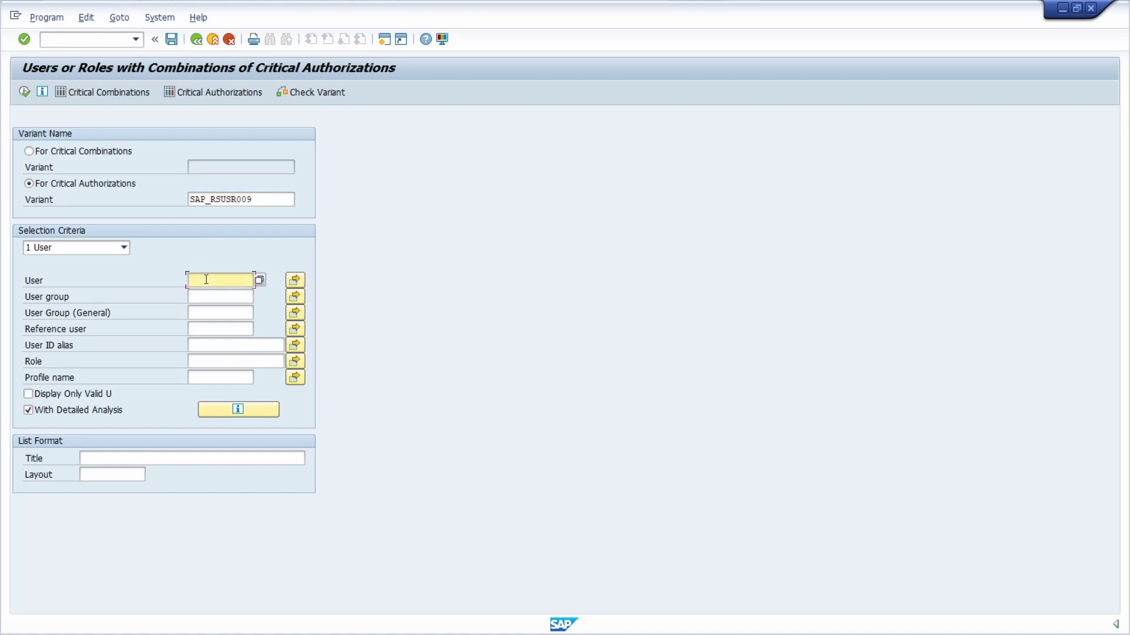
{"action": "type", "text": "andreasg"}
Step: Execute the report and review the red SAP_ABAA and yellow SAP_ABNN hits
{"action": "left_click", "coordinate": [24, 92]}
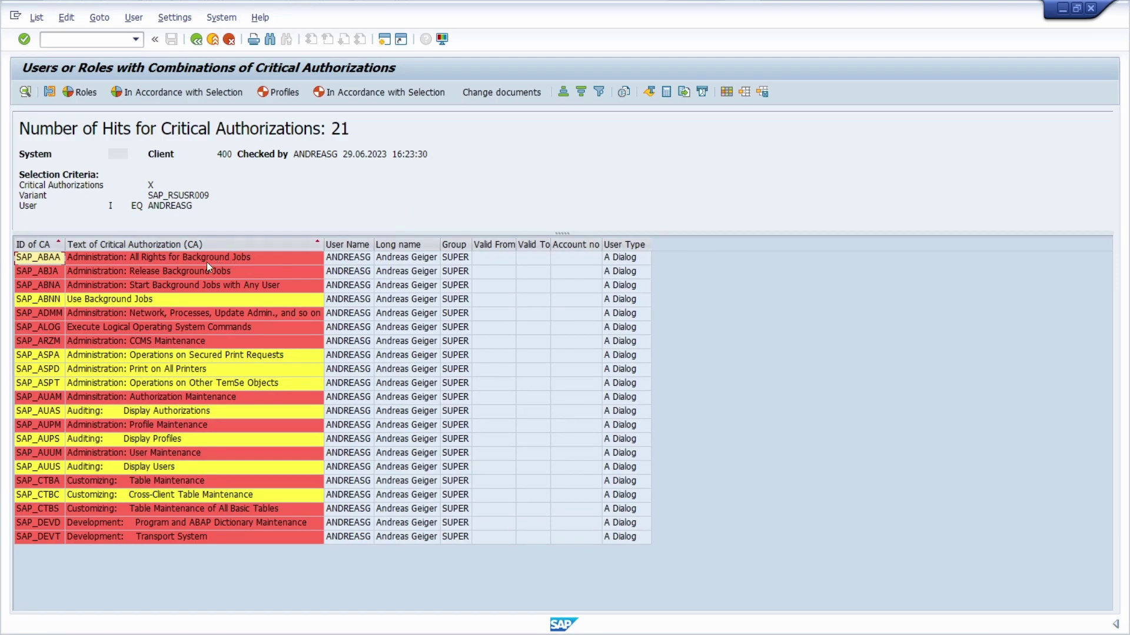
{"action": "left_click", "coordinate": [33, 259]}
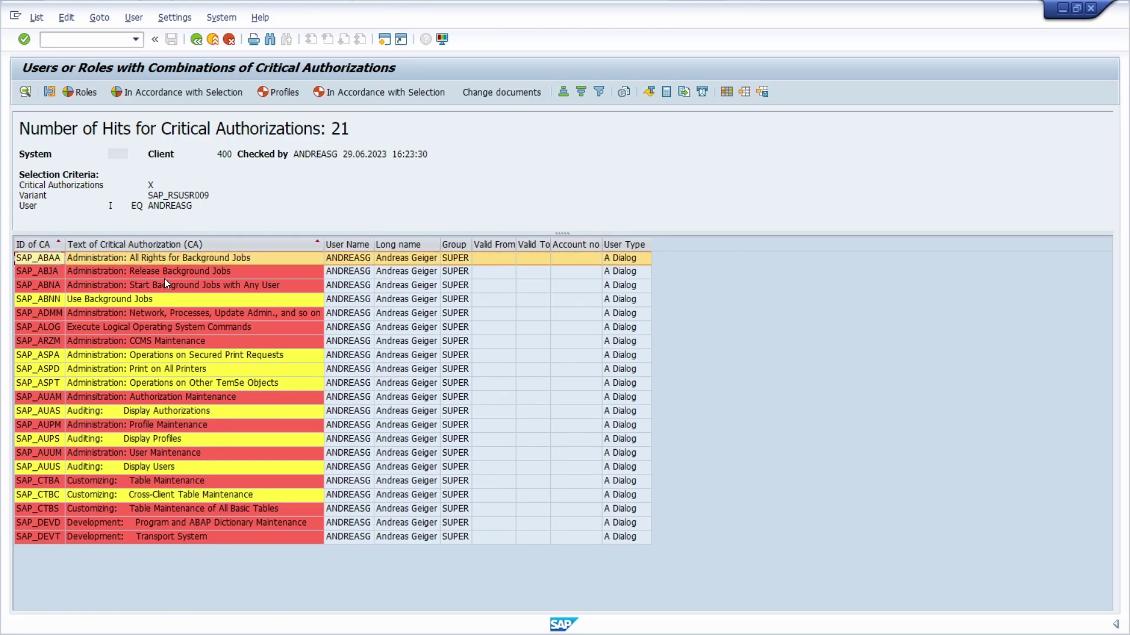
{"action": "left_click", "coordinate": [354, 260]}
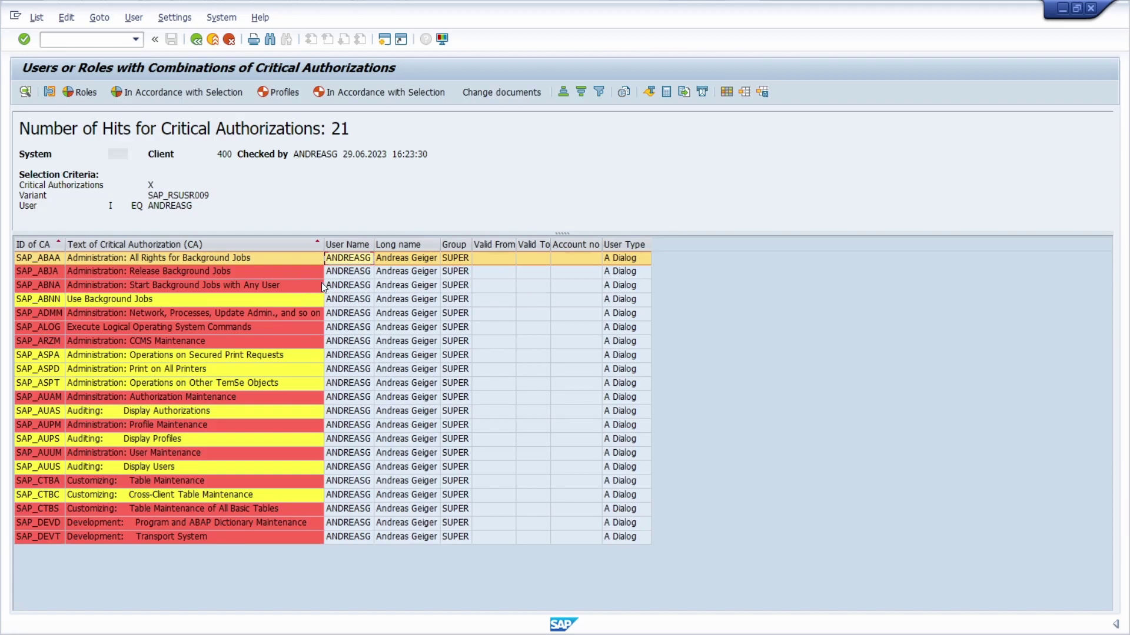
{"action": "left_click", "coordinate": [243, 302]}
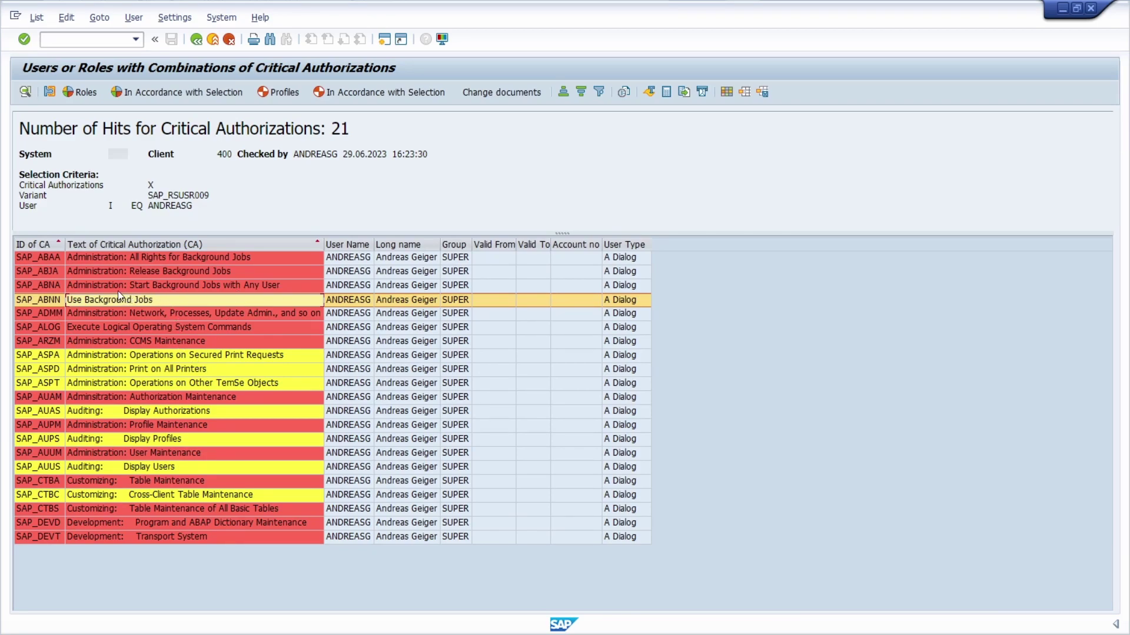
Step: View the user's role assignments, then their profile assignments, selecting SAP_ALL
{"action": "left_click", "coordinate": [80, 94]}
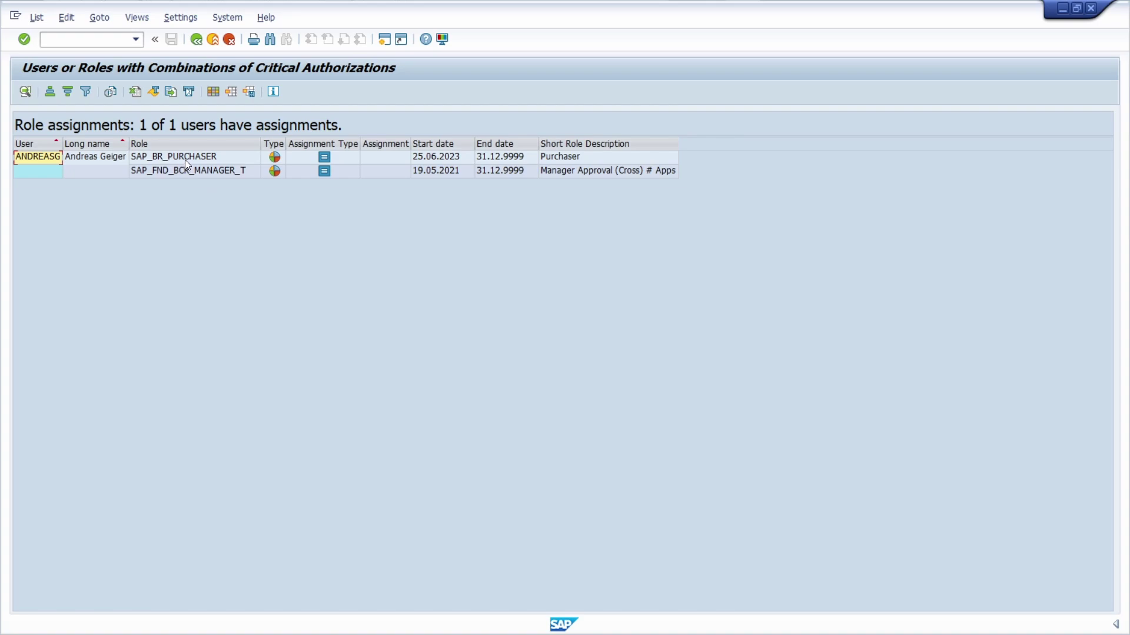
{"action": "left_click", "coordinate": [197, 39]}
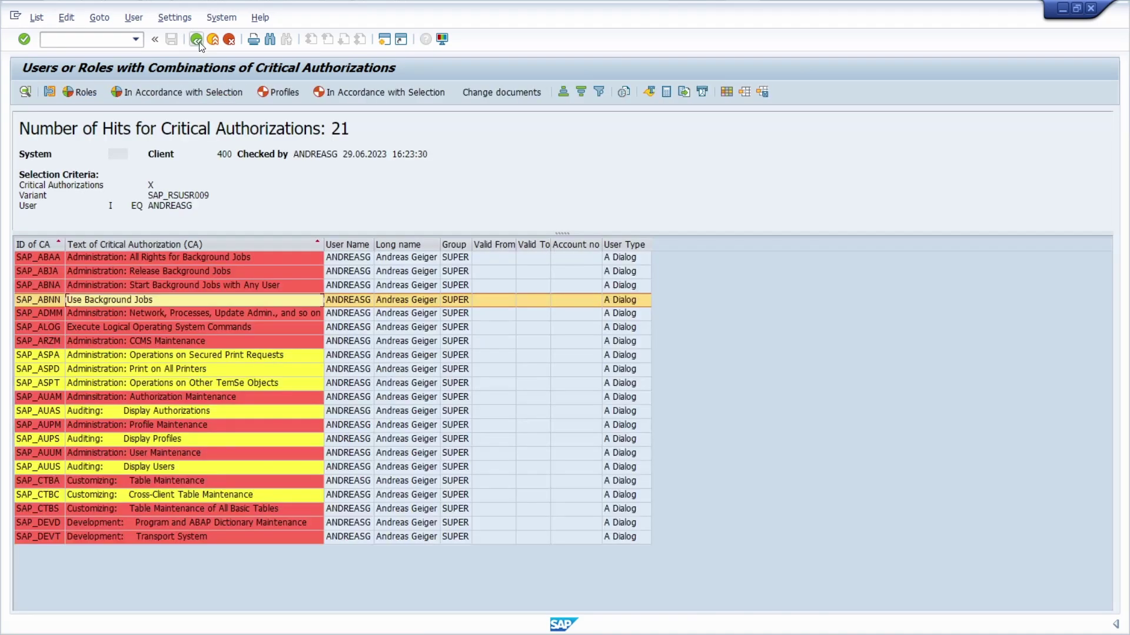
{"action": "left_click", "coordinate": [278, 92]}
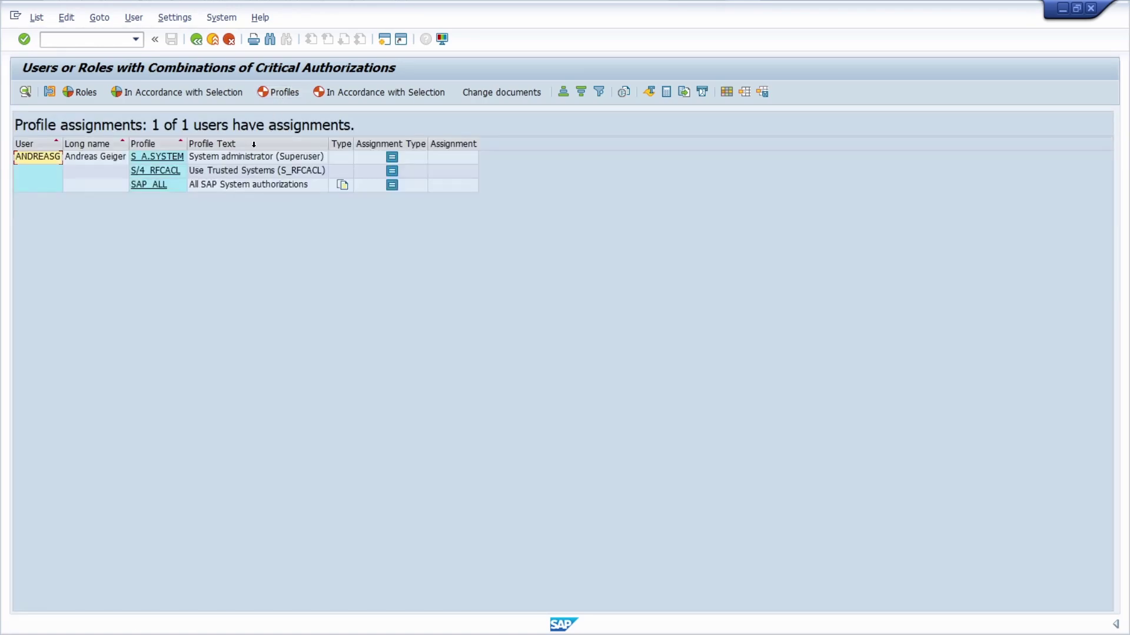
{"action": "left_click", "coordinate": [261, 186]}
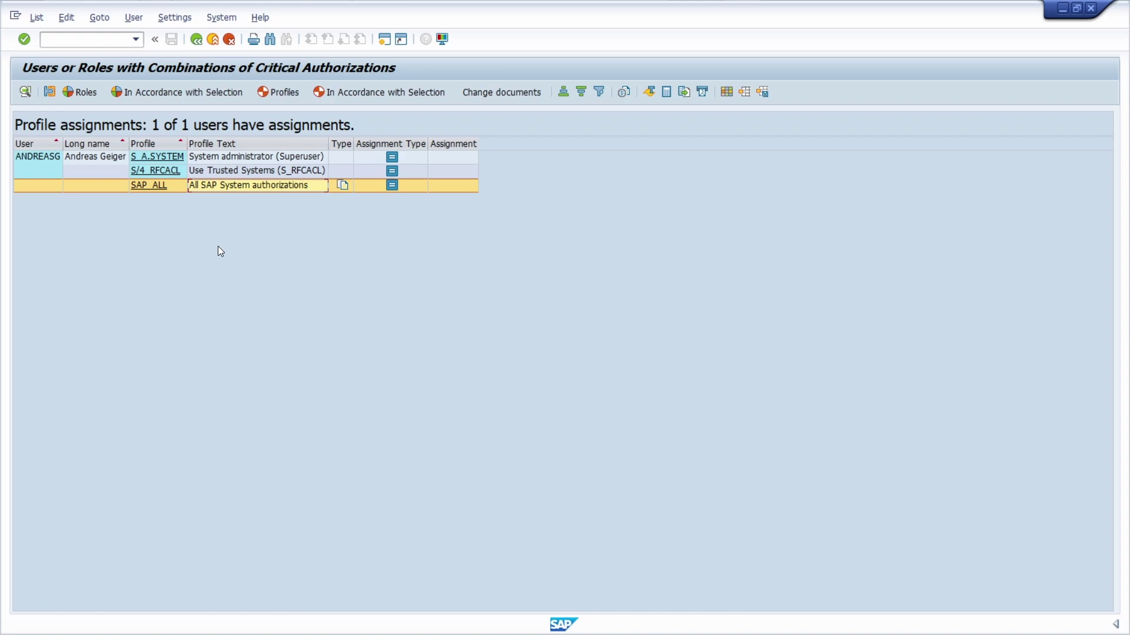
{"action": "key", "text": "F3"}
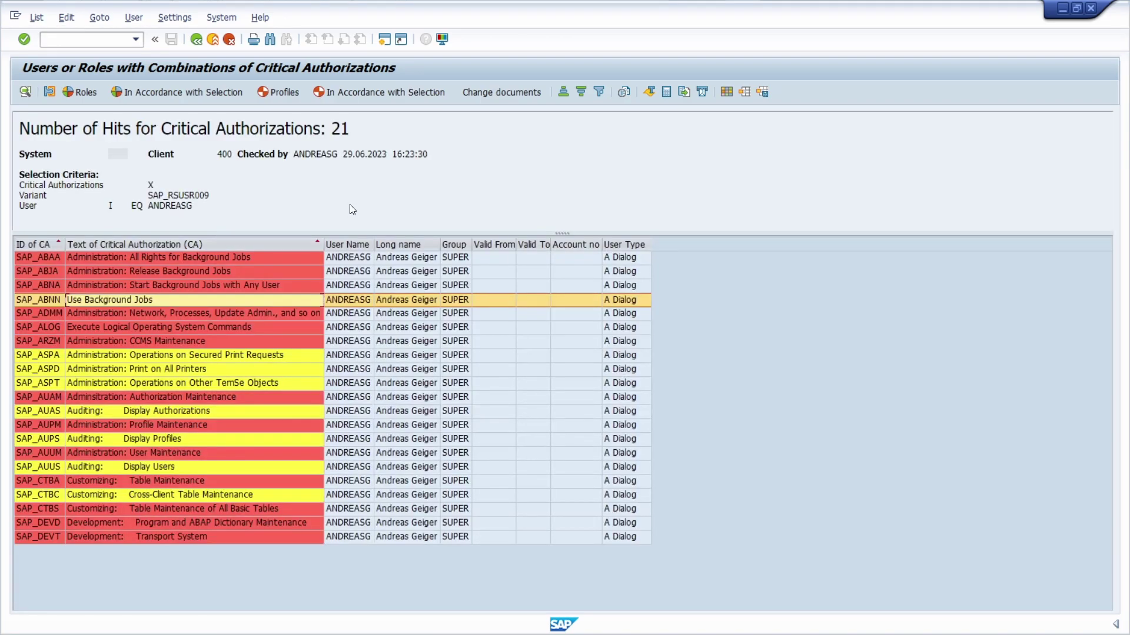